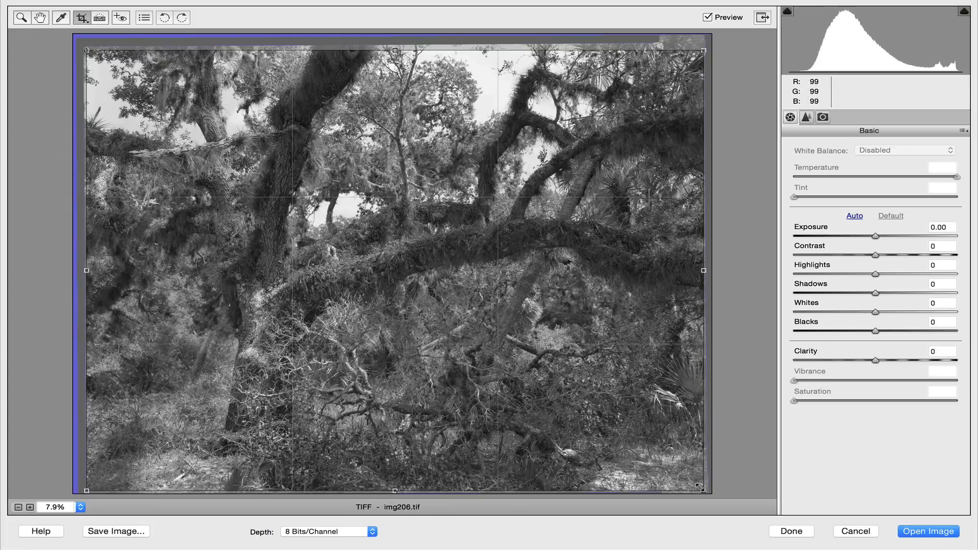
Step: Leave the Crop tool for the Zoom tool and raise the photo's Whites to +34
key("z")
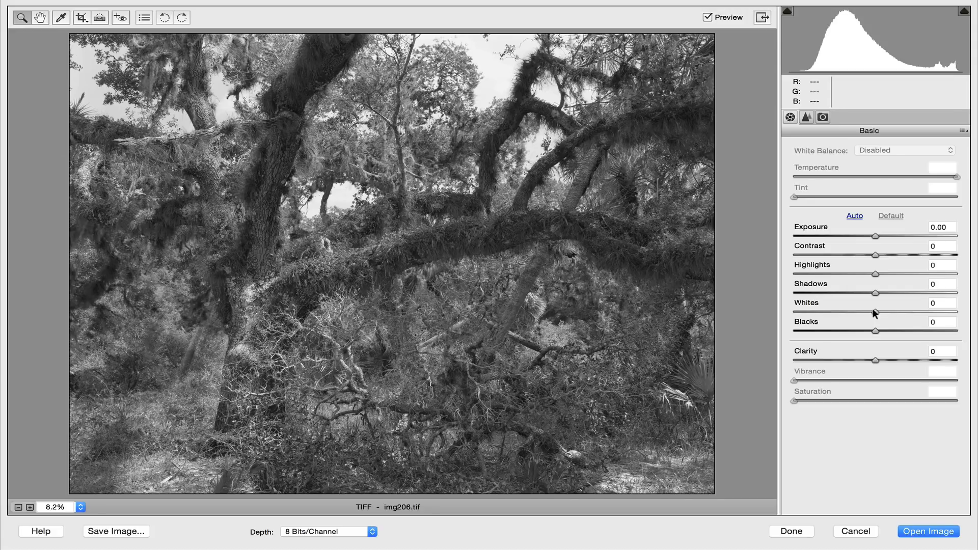
key("alt")
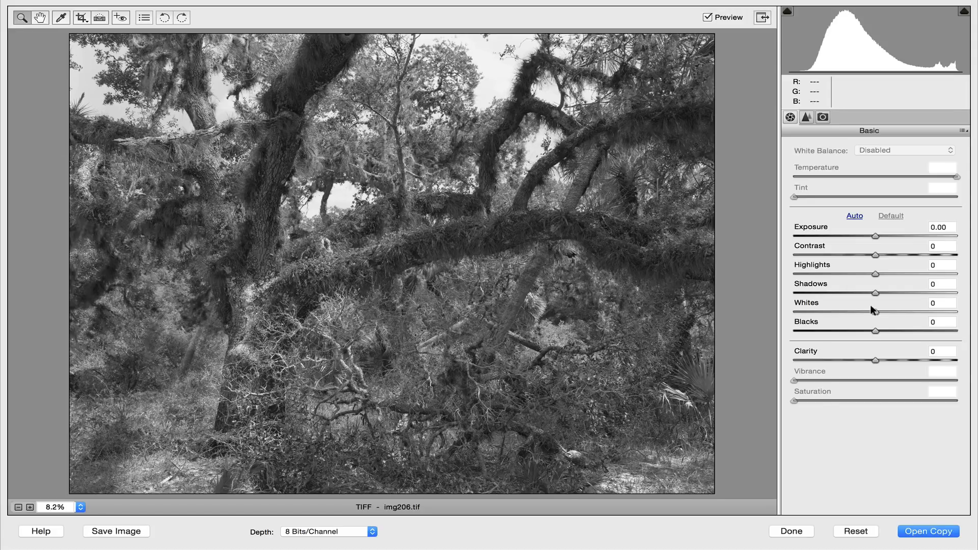
left_click_drag(869, 304, 895, 304)
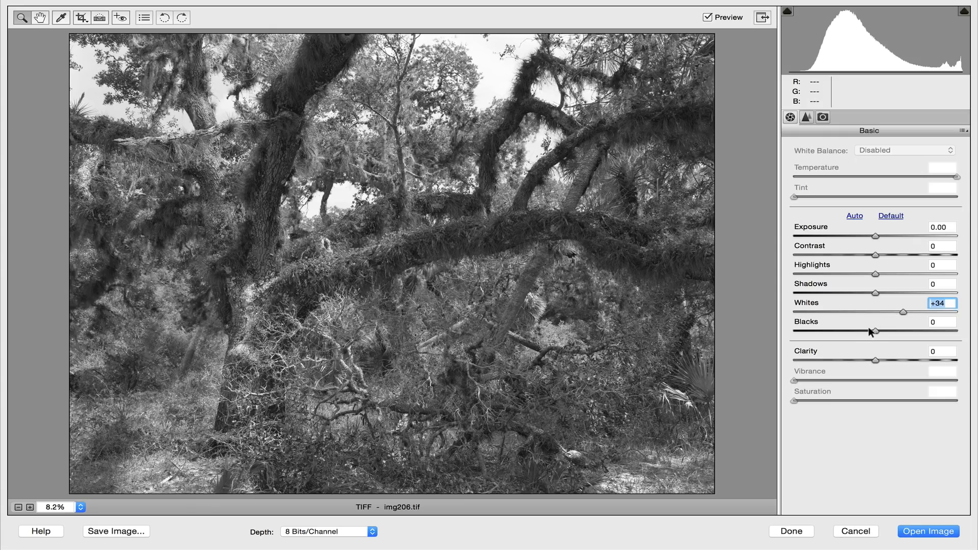
Step: Lower the photo's Blacks to -44
key("alt")
key("alt")
left_click_drag(869, 324, 833, 326)
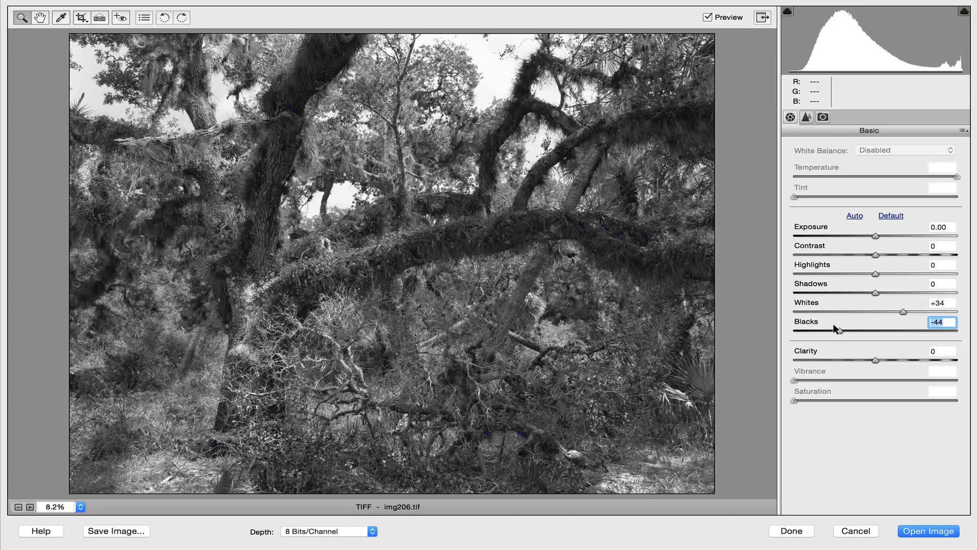
Step: Compare the photo with and without the Whites and Blacks adjustments by toggling the preview
key("p")
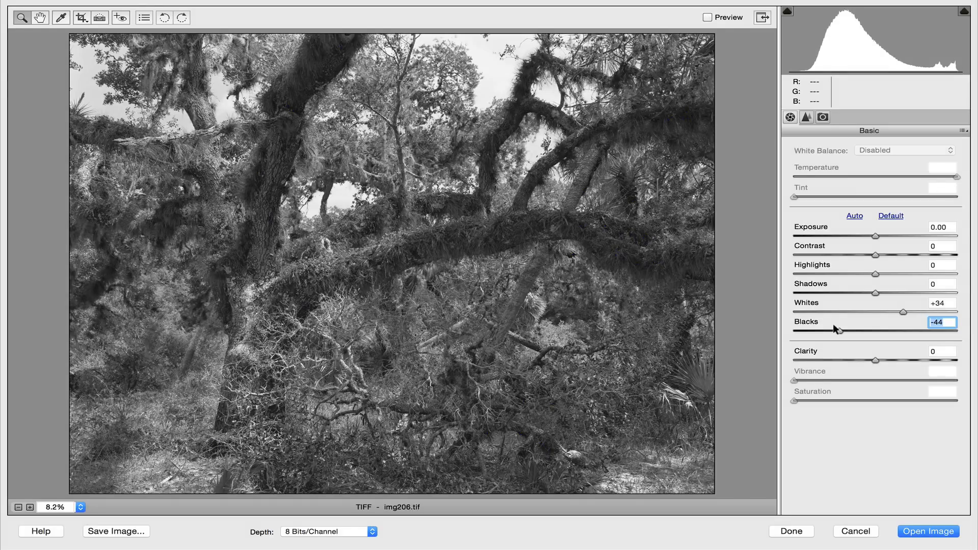
key("p")
key("p")
key("p")
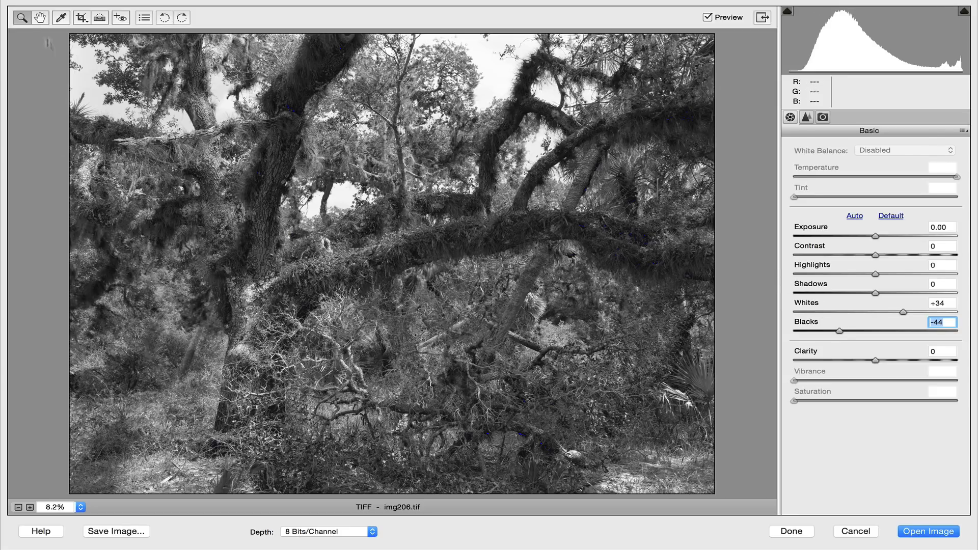
Step: Inspect the clipped shadows along the mossy branch and trunk at 100%, and return to the full image
left_click(38, 14)
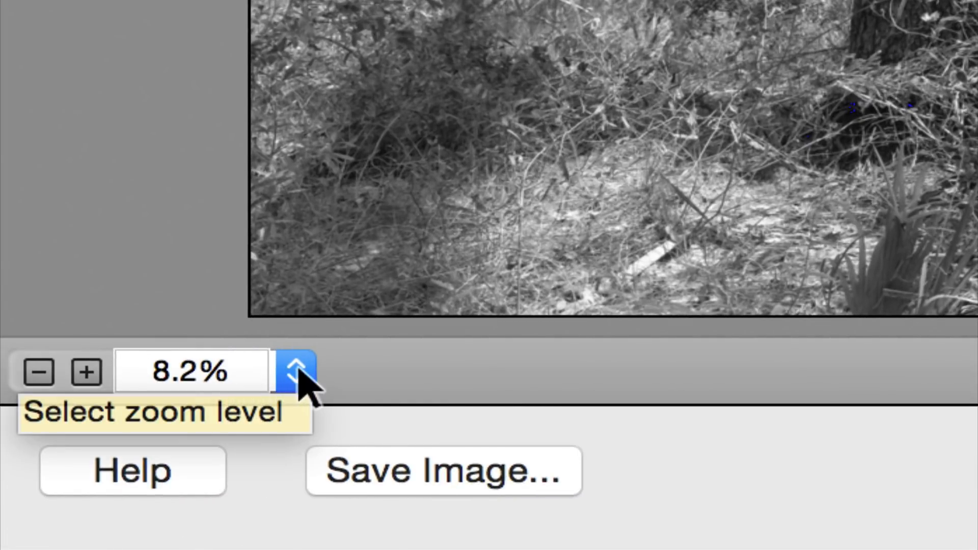
left_click(298, 372)
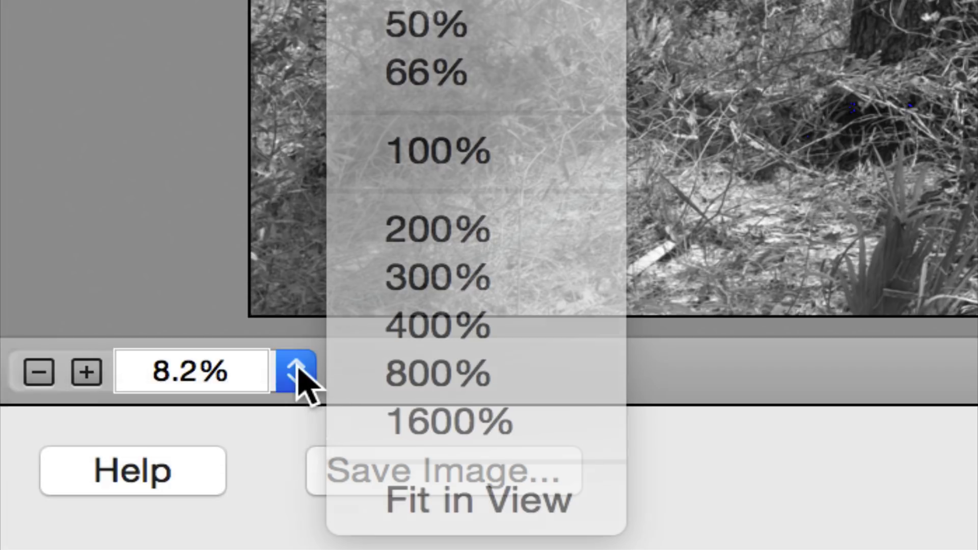
left_click(448, 159)
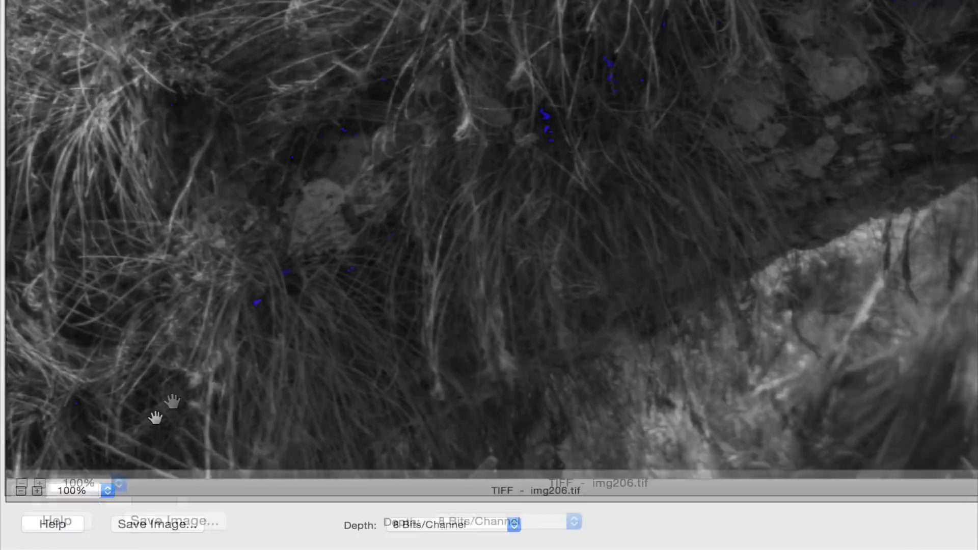
scroll(312, 294, "left", 3)
scroll(313, 294, "up", 3)
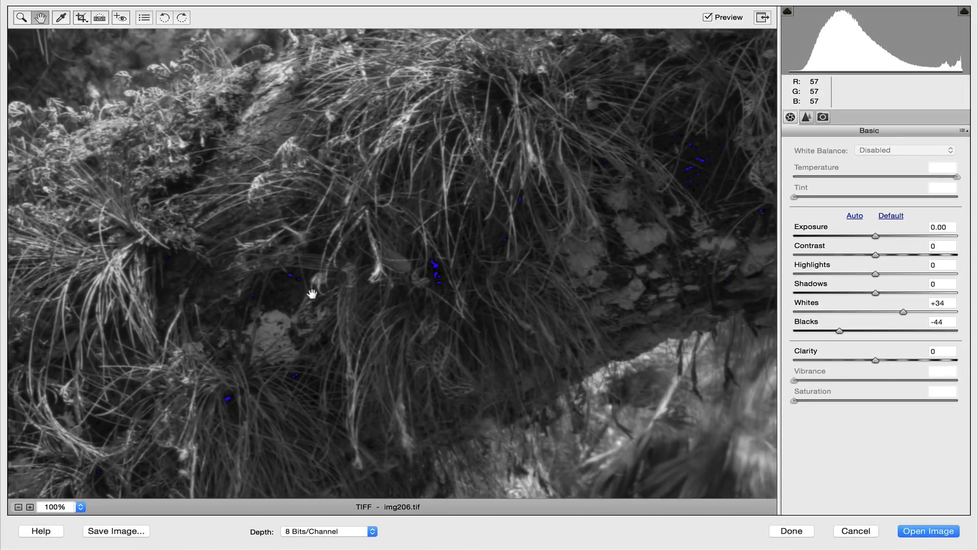
scroll(313, 294, "right", 5)
scroll(312, 294, "right", 3)
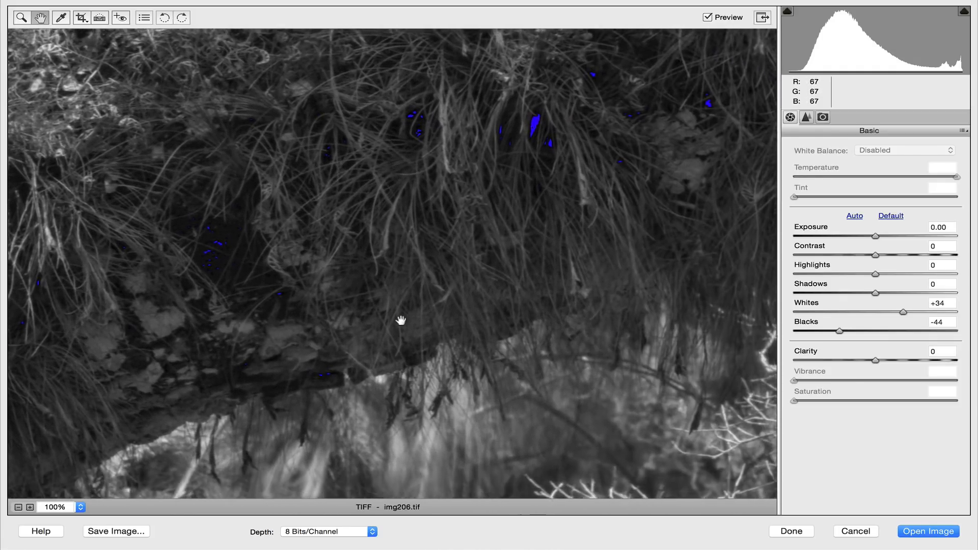
scroll(414, 236, "right", 2)
scroll(413, 235, "up", 1)
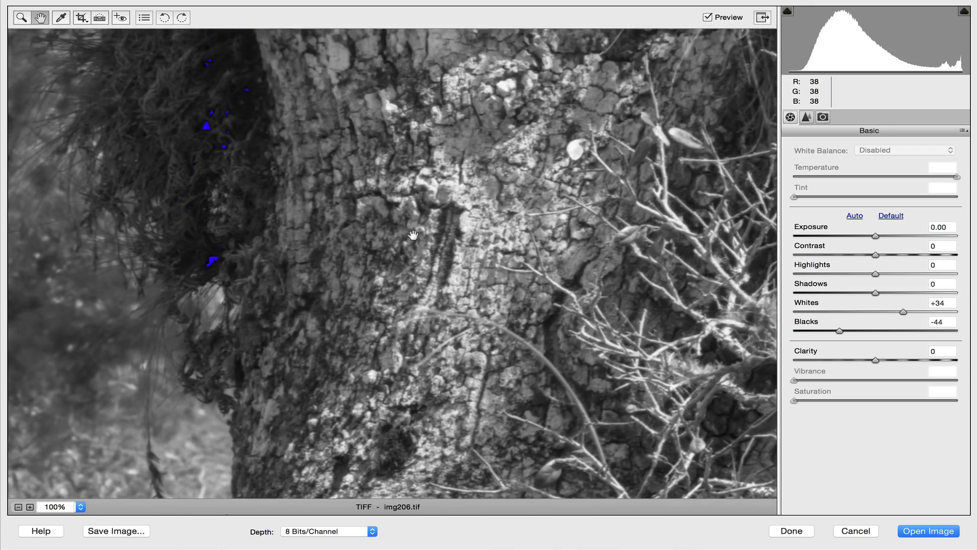
scroll(413, 236, "up", 10)
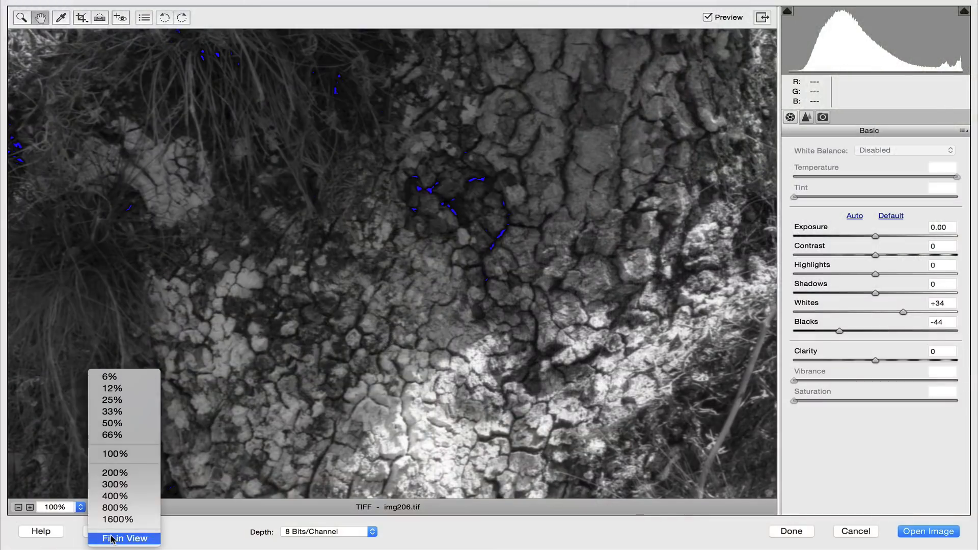
left_click(92, 533)
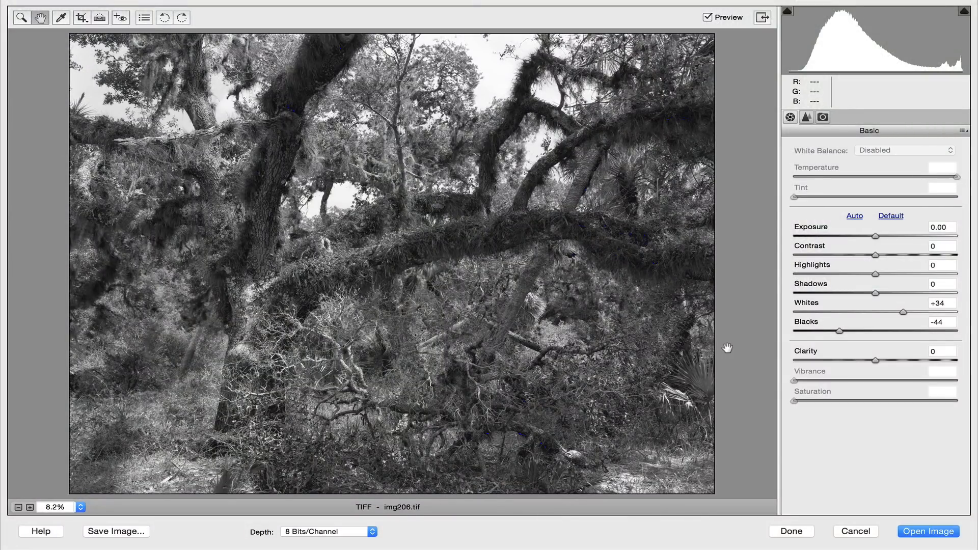
Step: Examine the photo's detail and clipping at 100%, from the mossy branch and trunk bark up through the canopy to the bright sky
left_click(80, 507)
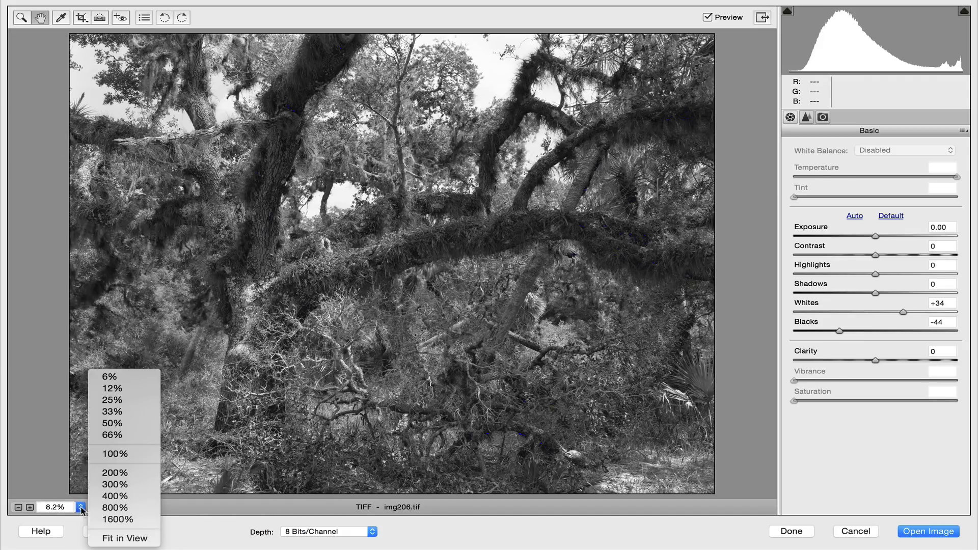
left_click(116, 454)
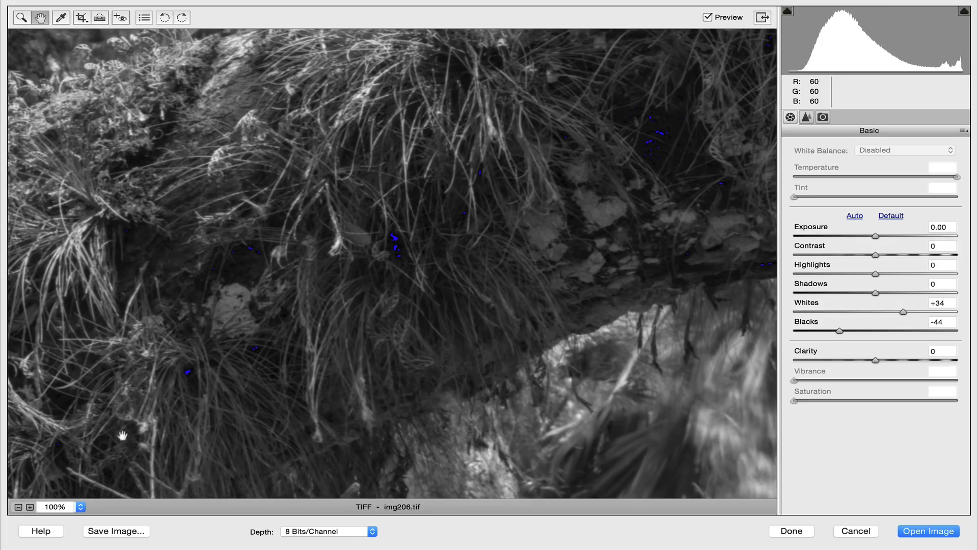
left_click_drag(227, 203, 471, 287)
left_click_drag(128, 290, 342, 216)
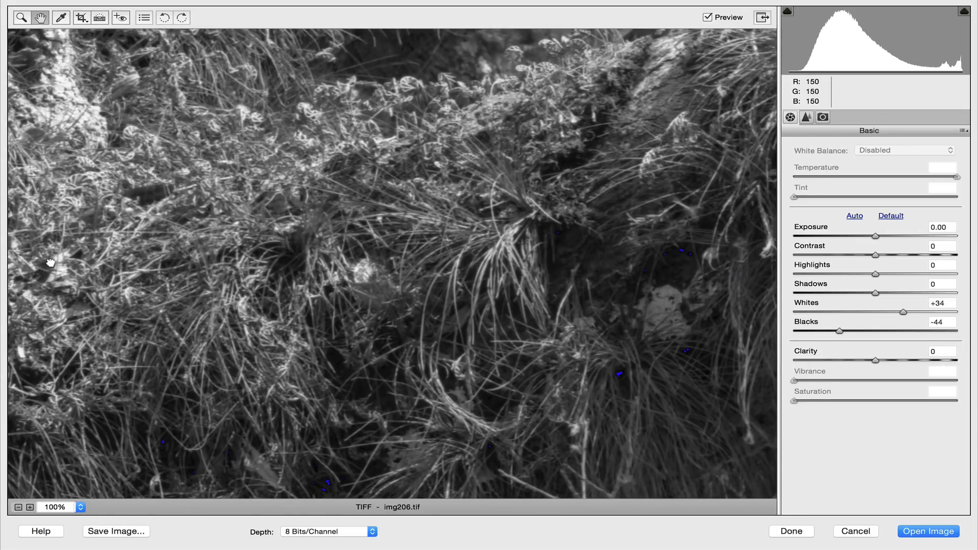
left_click_drag(50, 263, 442, 263)
left_click_drag(235, 300, 535, 213)
left_click_drag(214, 328, 451, 220)
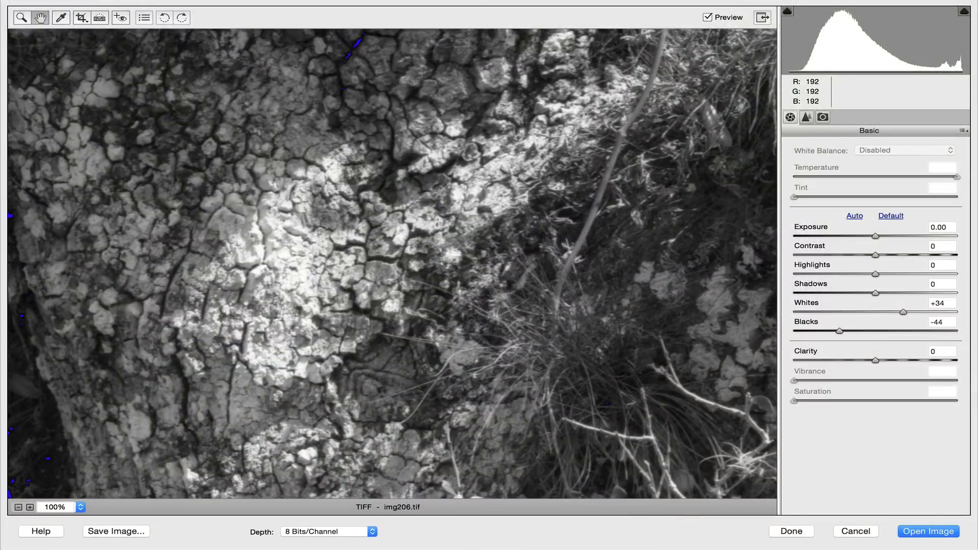
left_click_drag(405, 260, 249, 309)
left_click_drag(450, 159, 166, 286)
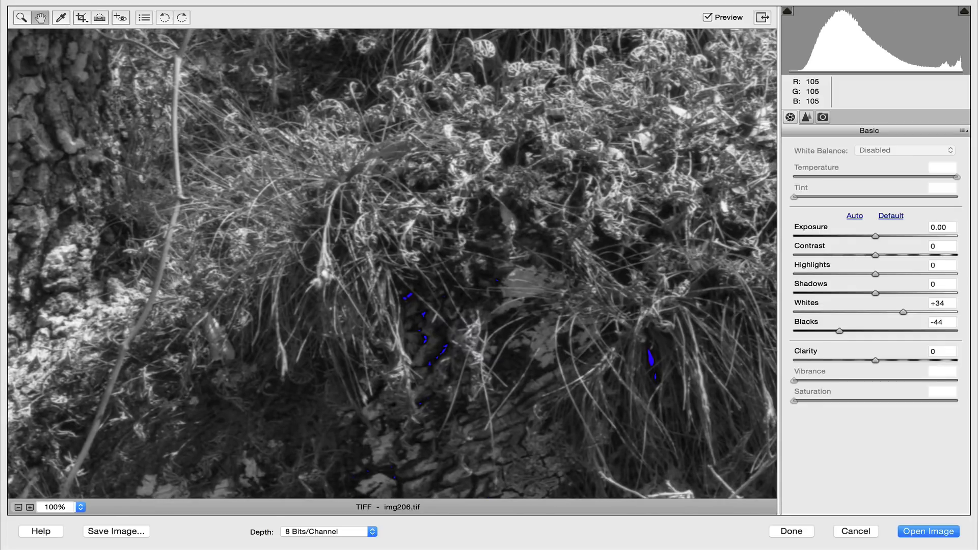
left_click_drag(419, 188, 310, 294)
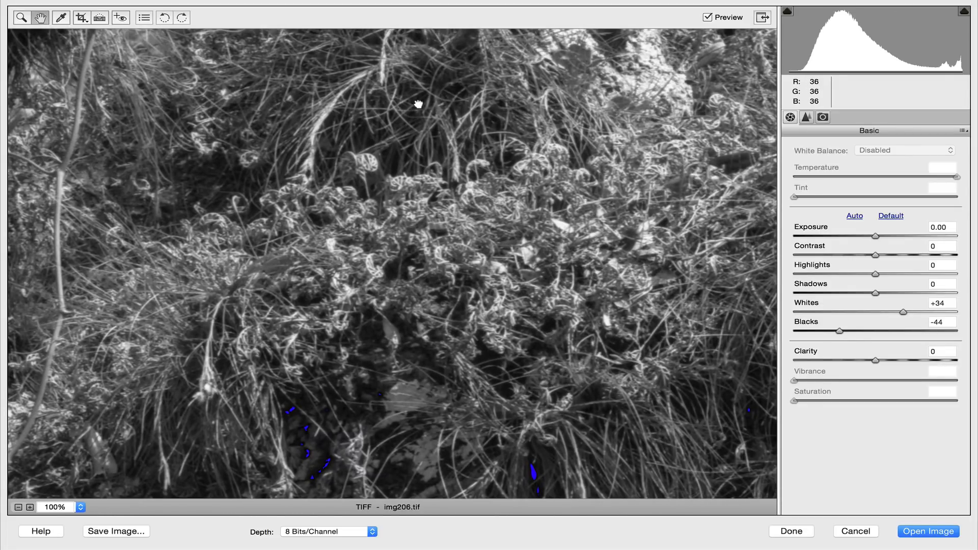
left_click_drag(418, 105, 323, 288)
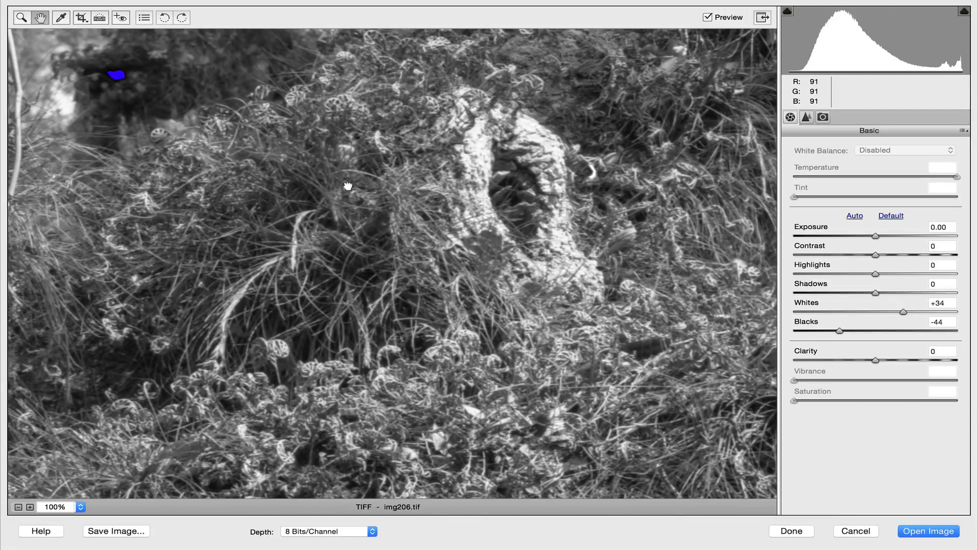
left_click_drag(347, 186, 248, 360)
left_click_drag(273, 177, 215, 330)
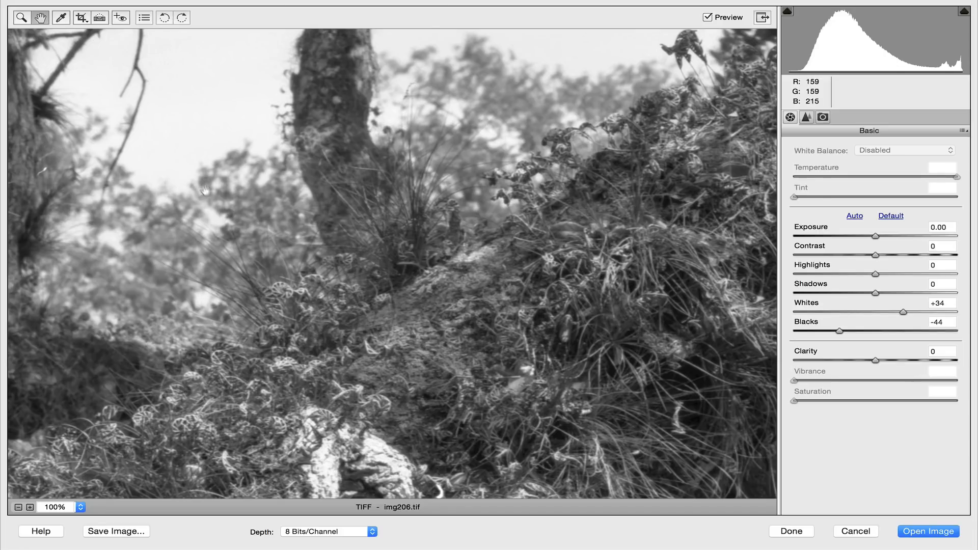
left_click_drag(208, 174, 262, 401)
left_click_drag(328, 184, 289, 398)
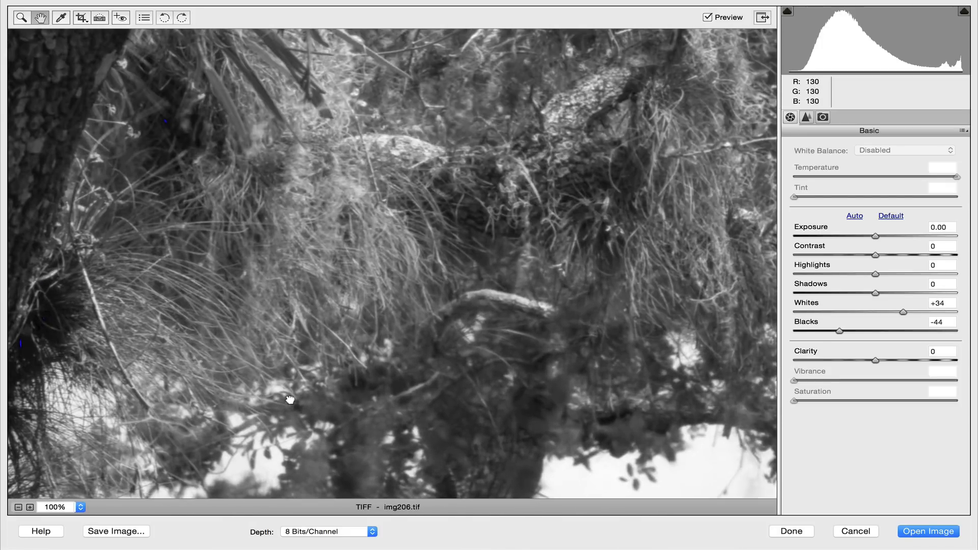
left_click_drag(330, 184, 262, 365)
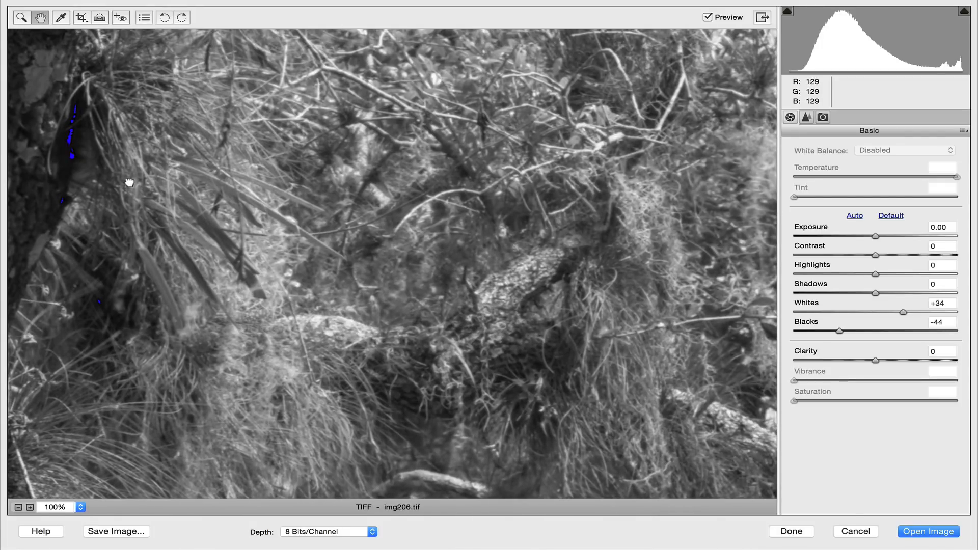
left_click_drag(130, 183, 81, 244)
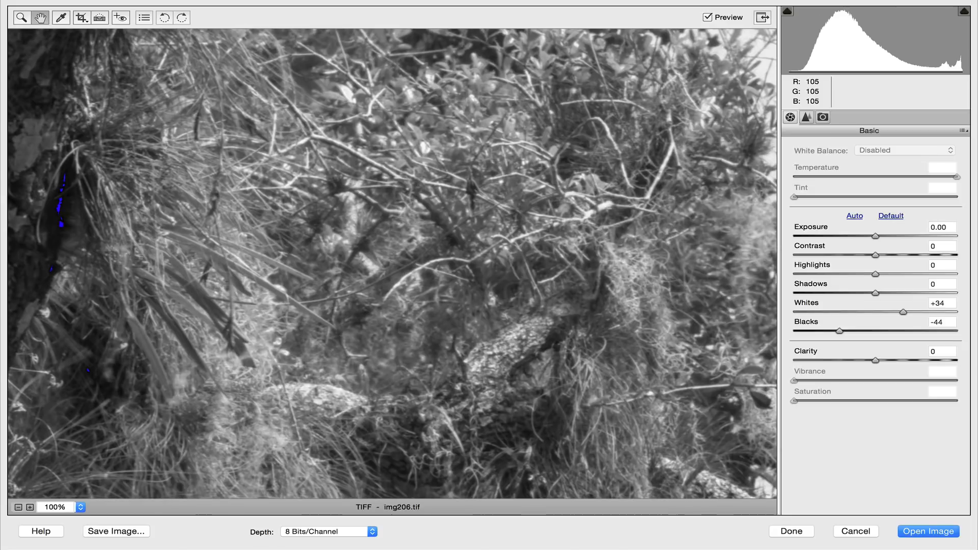
left_click_drag(459, 284, 35, 271)
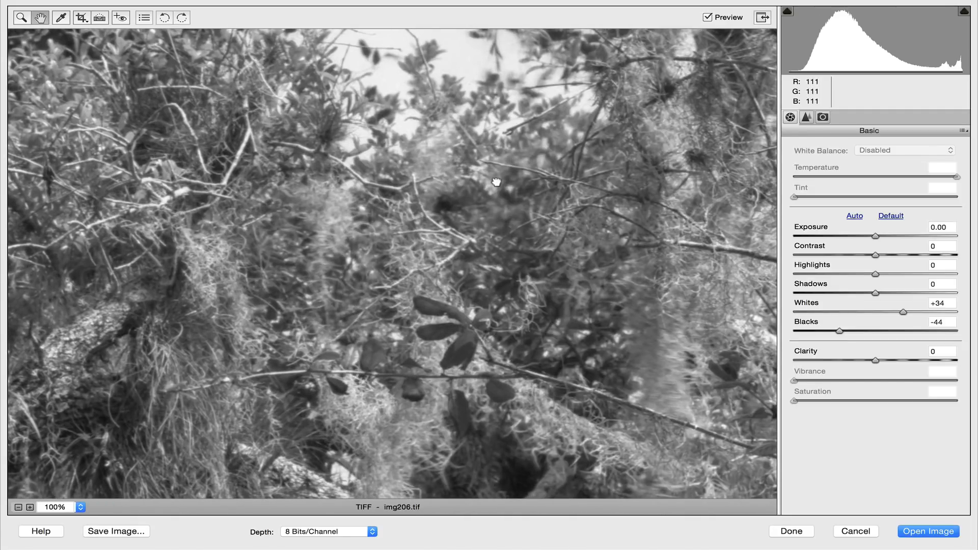
left_click_drag(496, 182, 158, 403)
left_click_drag(219, 292, 107, 308)
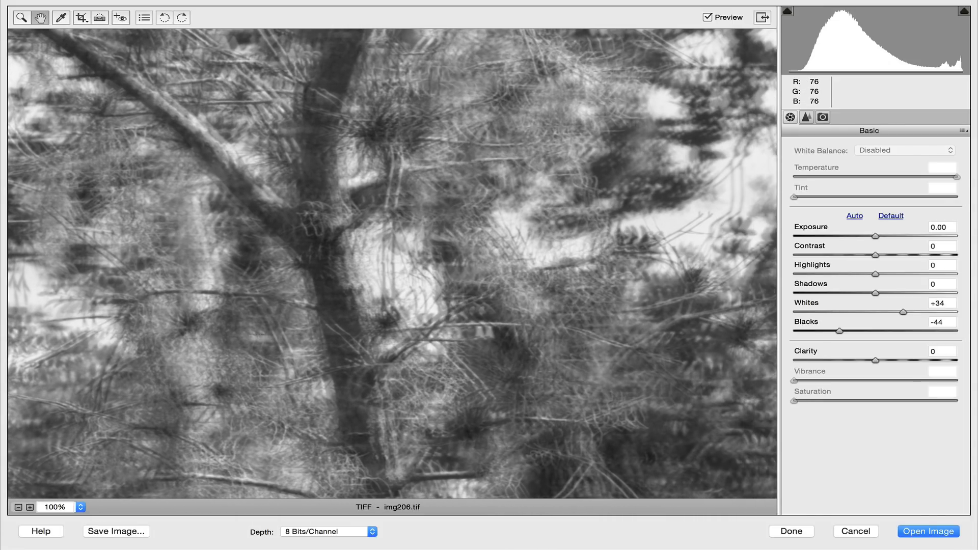
left_click_drag(485, 332, 125, 311)
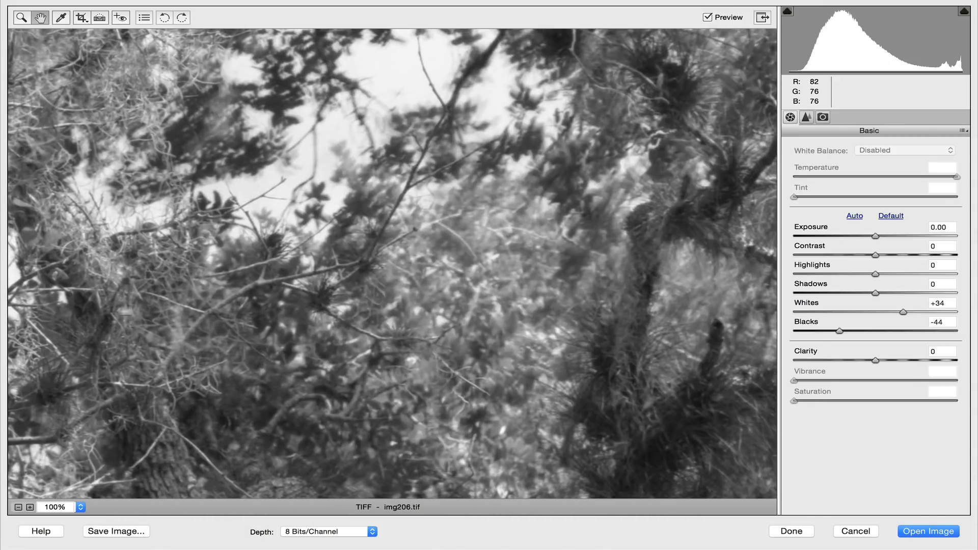
left_click_drag(435, 337, 68, 157)
left_click_drag(395, 302, 305, 359)
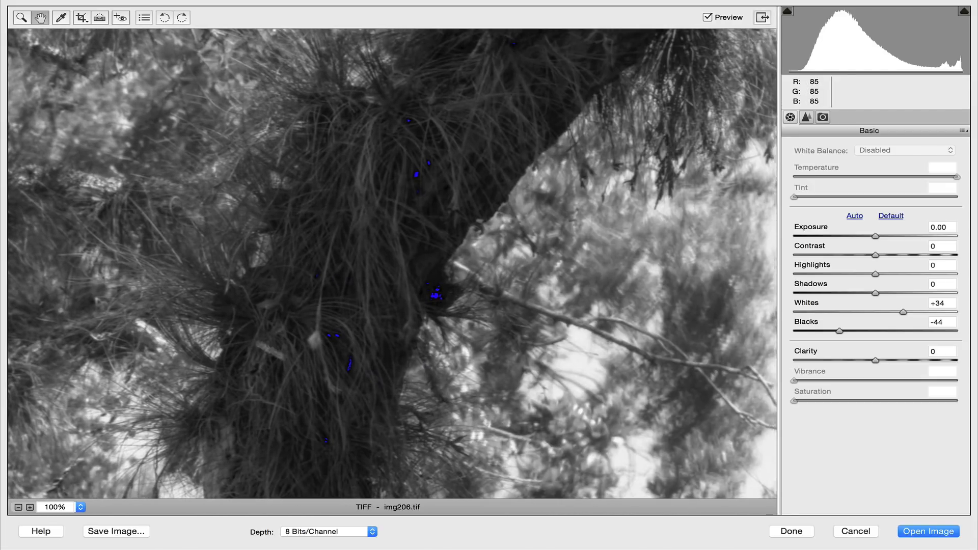
left_click_drag(405, 378, 33, 236)
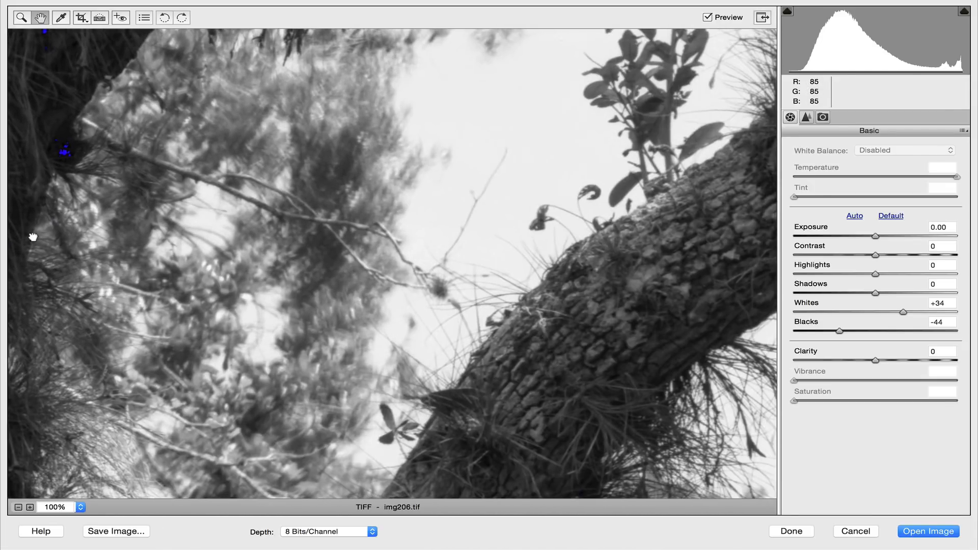
left_click_drag(481, 178, 210, 355)
left_click_drag(316, 197, 288, 237)
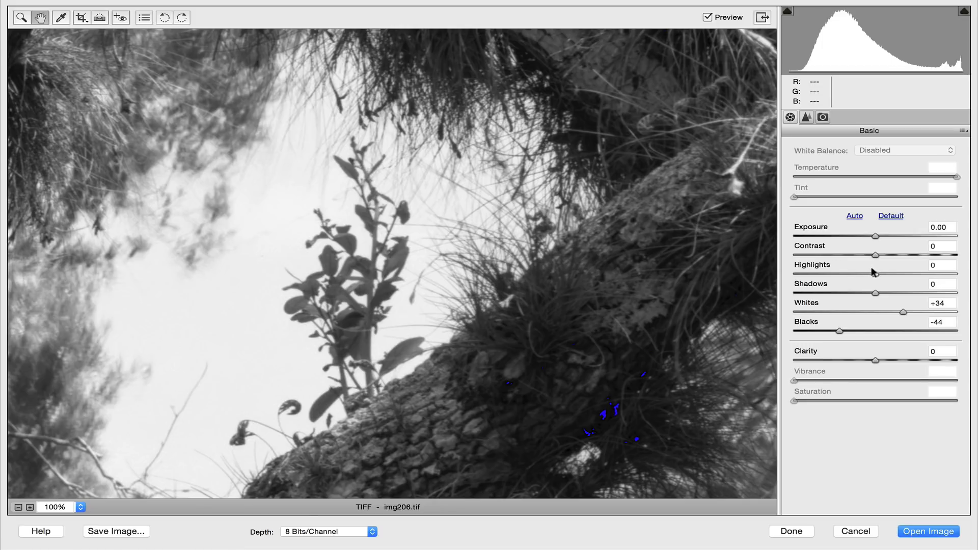
Step: Try lowering Highlights to -67 on the bright sky area, and reset Highlights to 0
left_click_drag(873, 269, 841, 268)
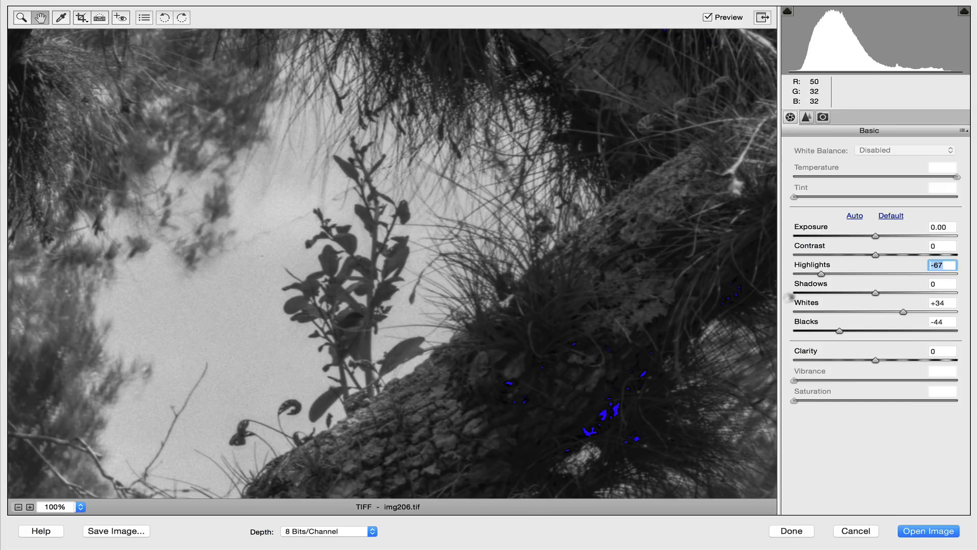
double_click(819, 268)
Step: Fit the whole photo in view again
left_click(81, 507)
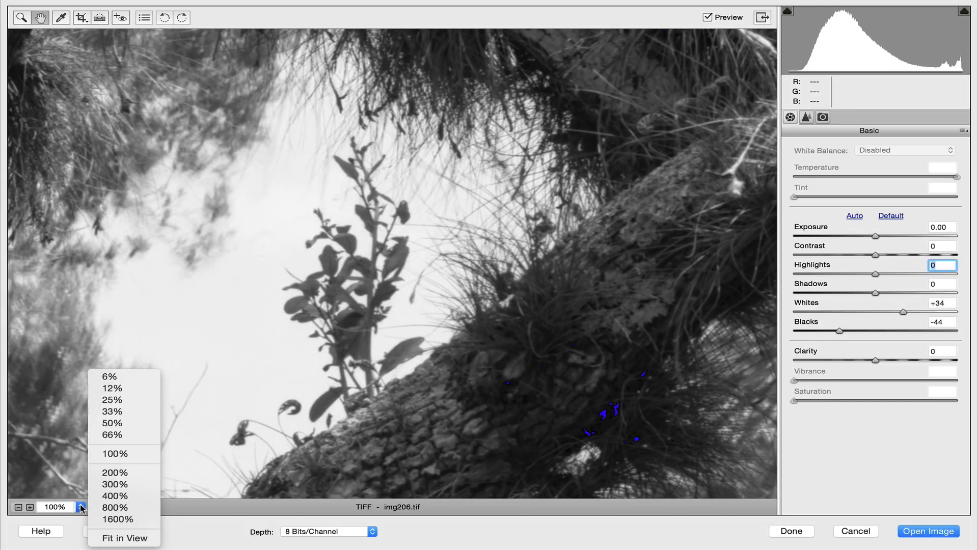
left_click(113, 455)
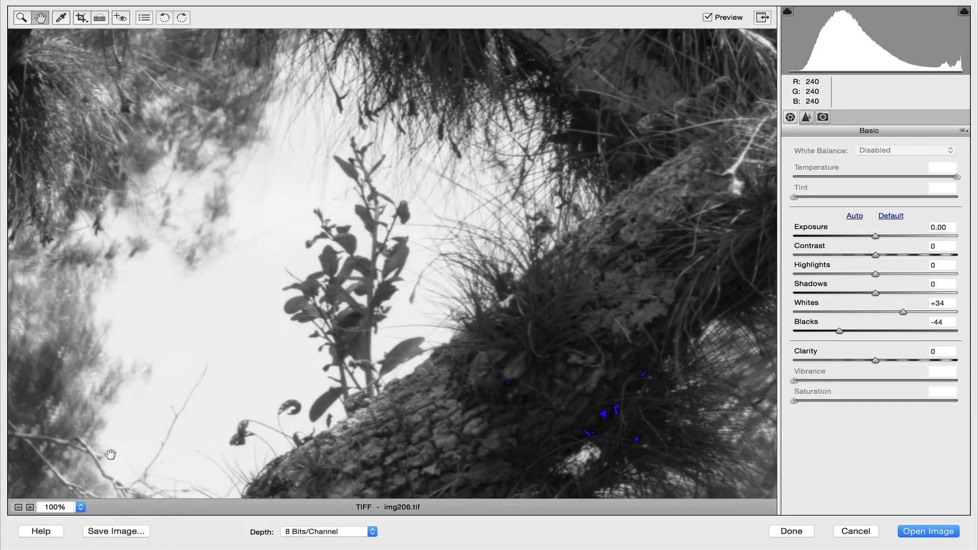
left_click(81, 507)
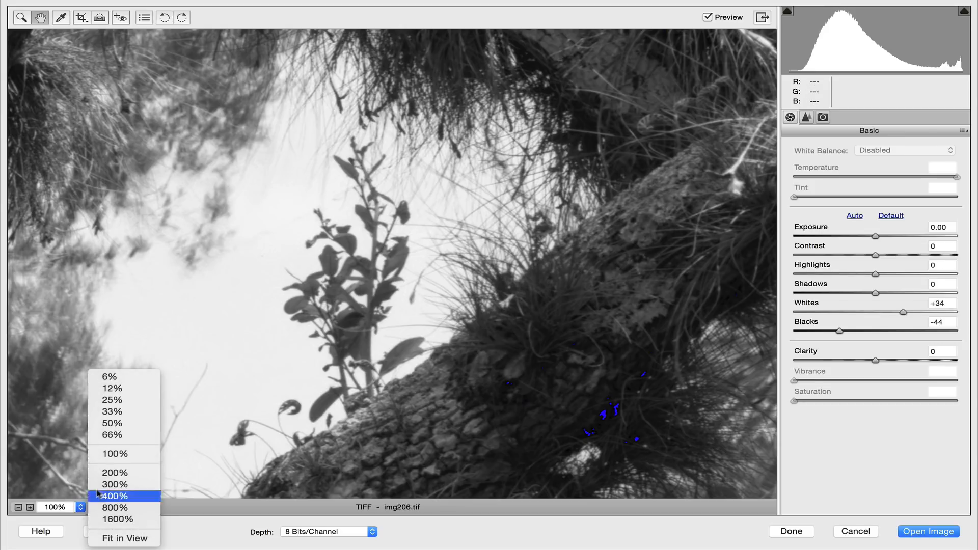
left_click(114, 536)
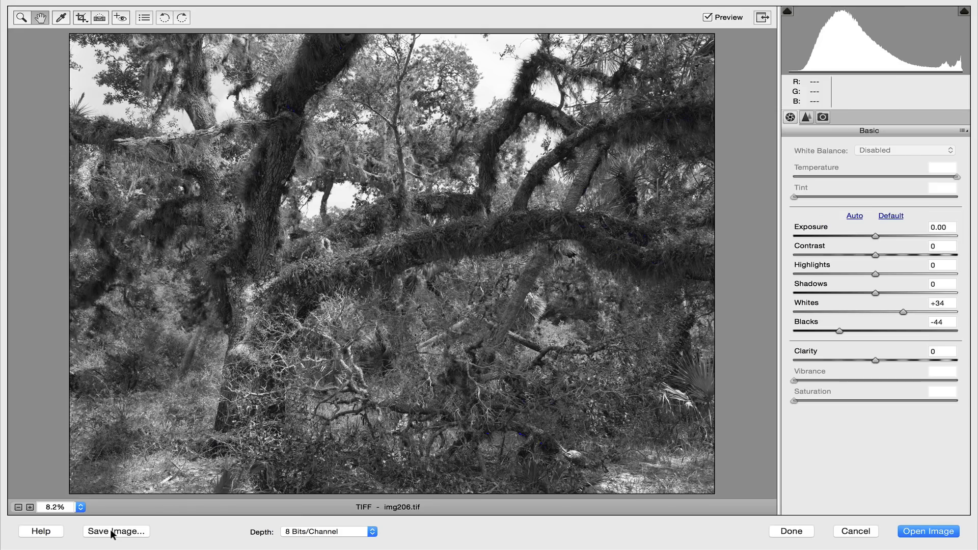